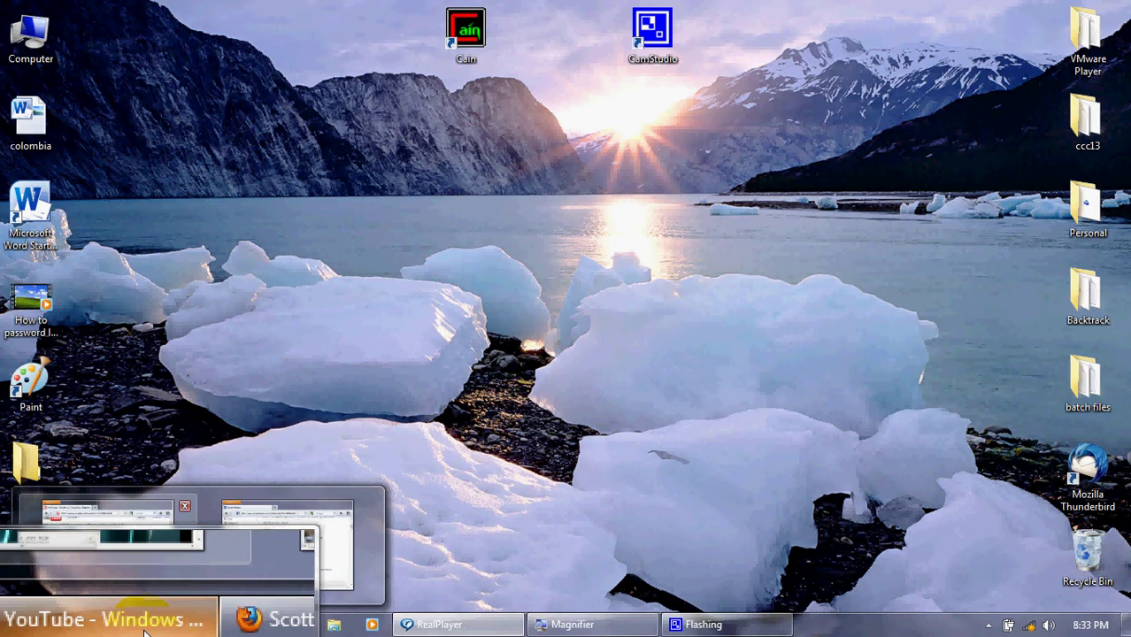
# Open a new Firefox window from the taskbar jump list and move it toward the screen centre
pyautogui.rightClick(98, 625)
pyautogui.click(494, 335)
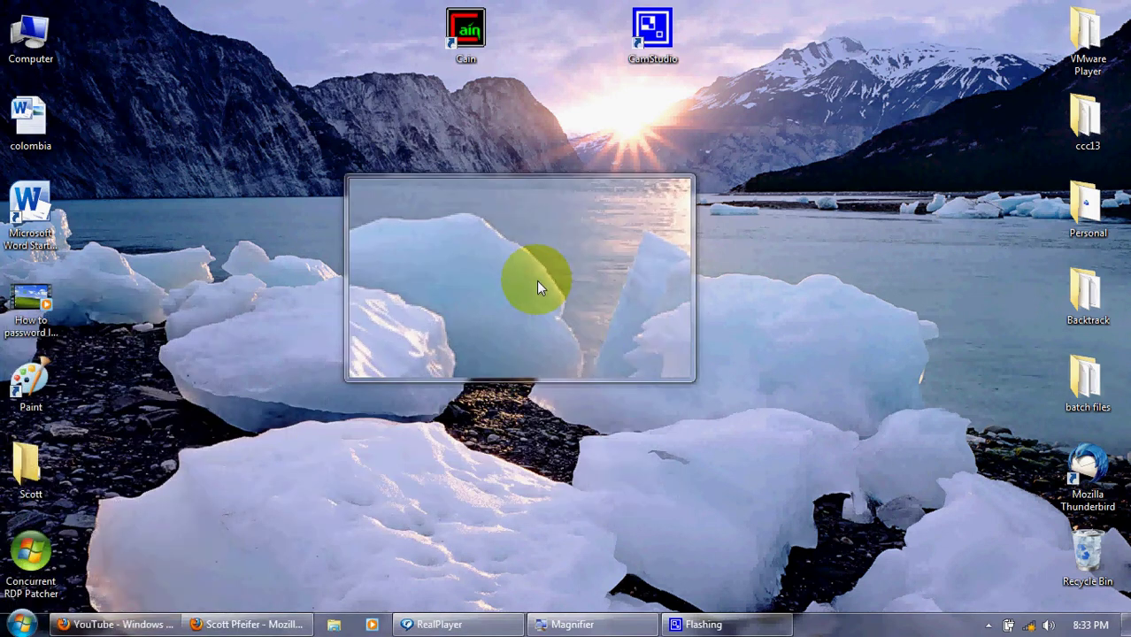
pyautogui.rightClick(134, 625)
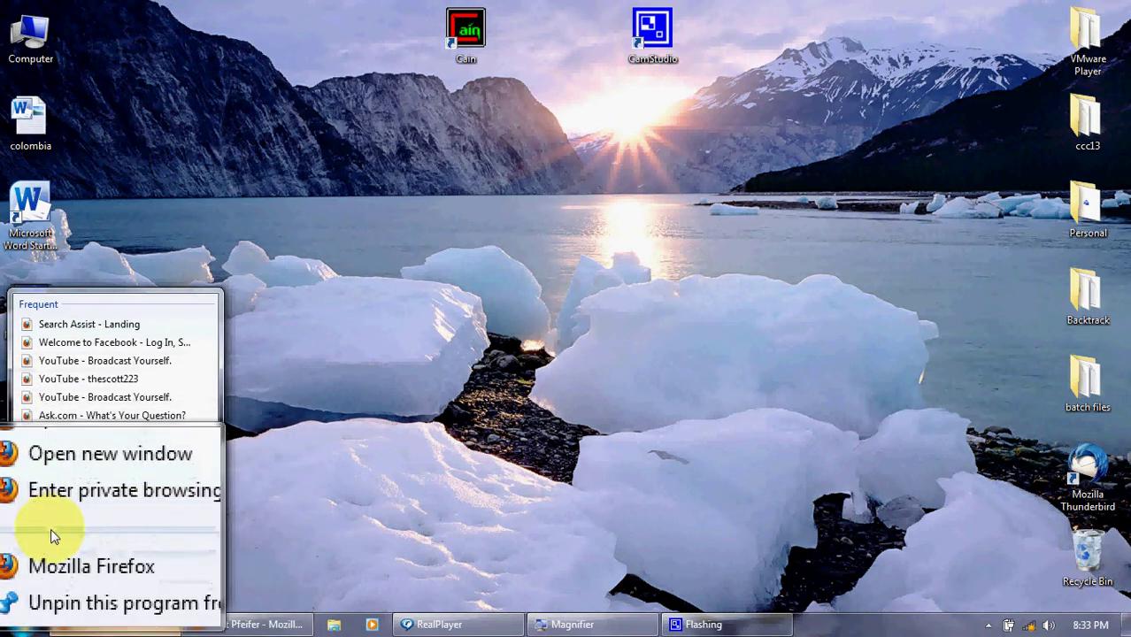
pyautogui.click(53, 540)
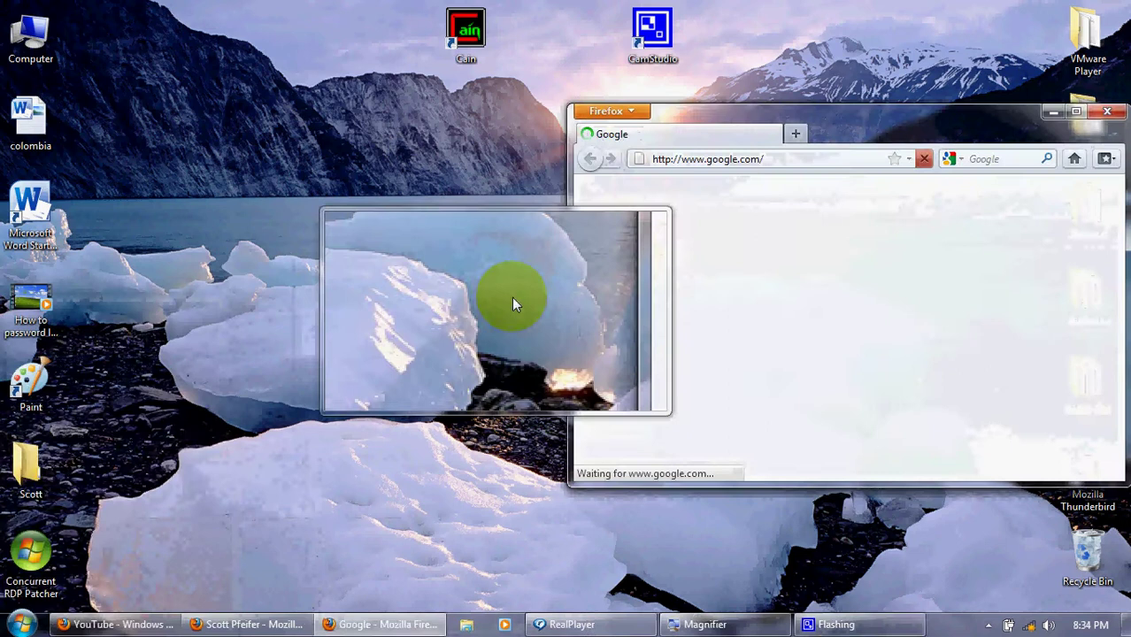
pyautogui.moveTo(903, 134); pyautogui.dragTo(635, 124)
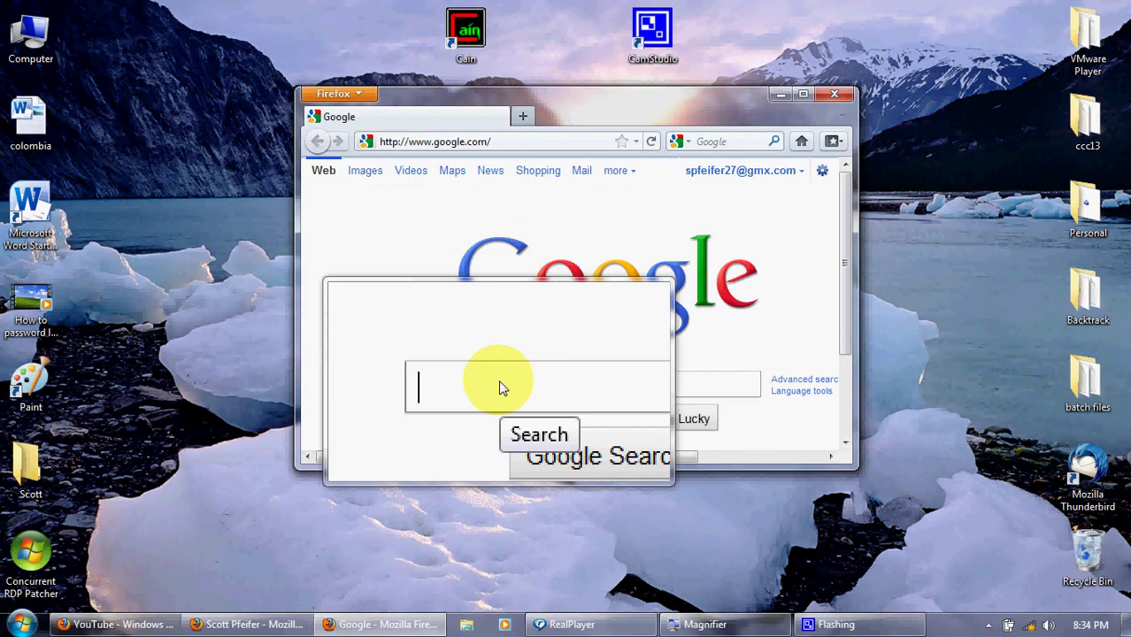
# Search Google for 'firefox portable' and open the Mozilla Firefox, Portable Edition result
pyautogui.write('firefox')
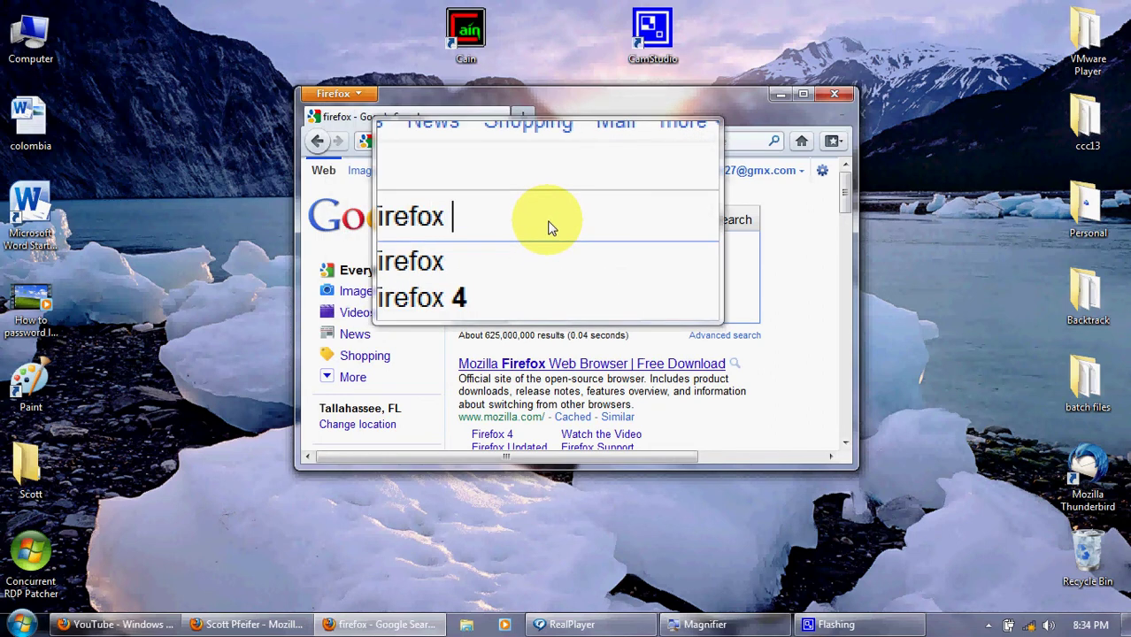
pyautogui.write('por')
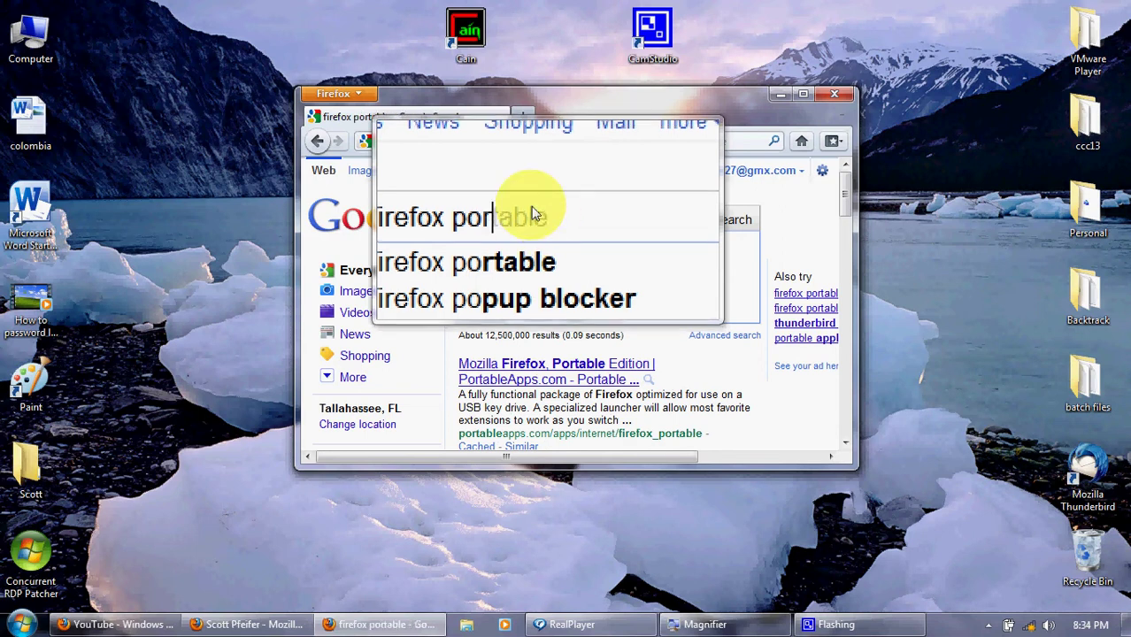
pyautogui.click(567, 237)
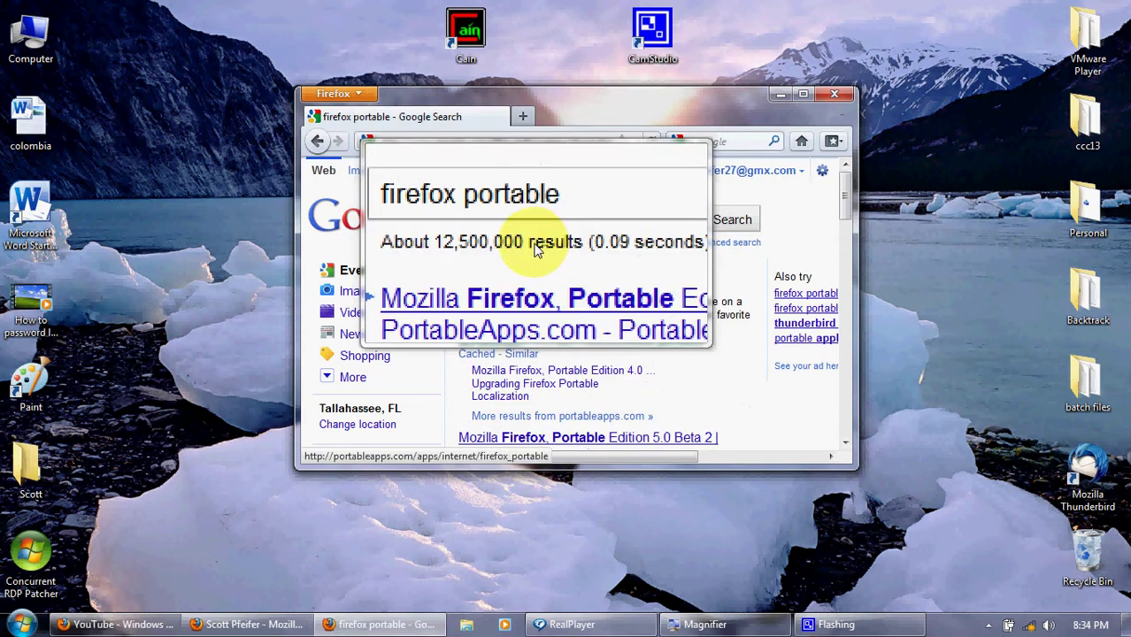
pyautogui.click(499, 278)
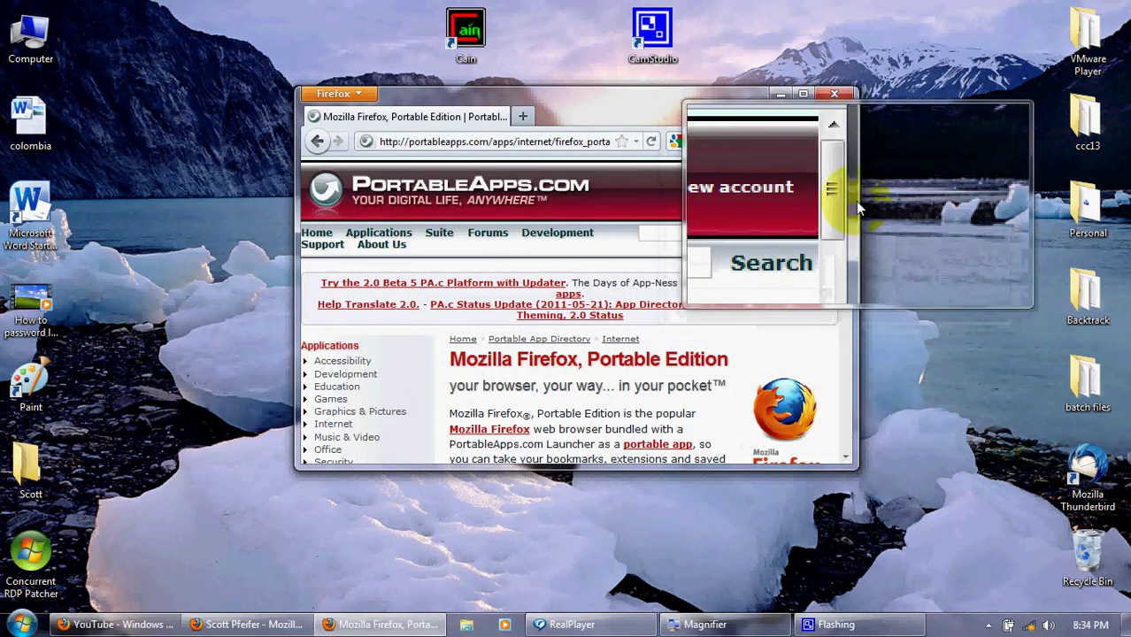
# Move the Firefox Portable page window up and left, then minimize it to reveal the desktop
pyautogui.moveTo(681, 88); pyautogui.dragTo(641, 2)
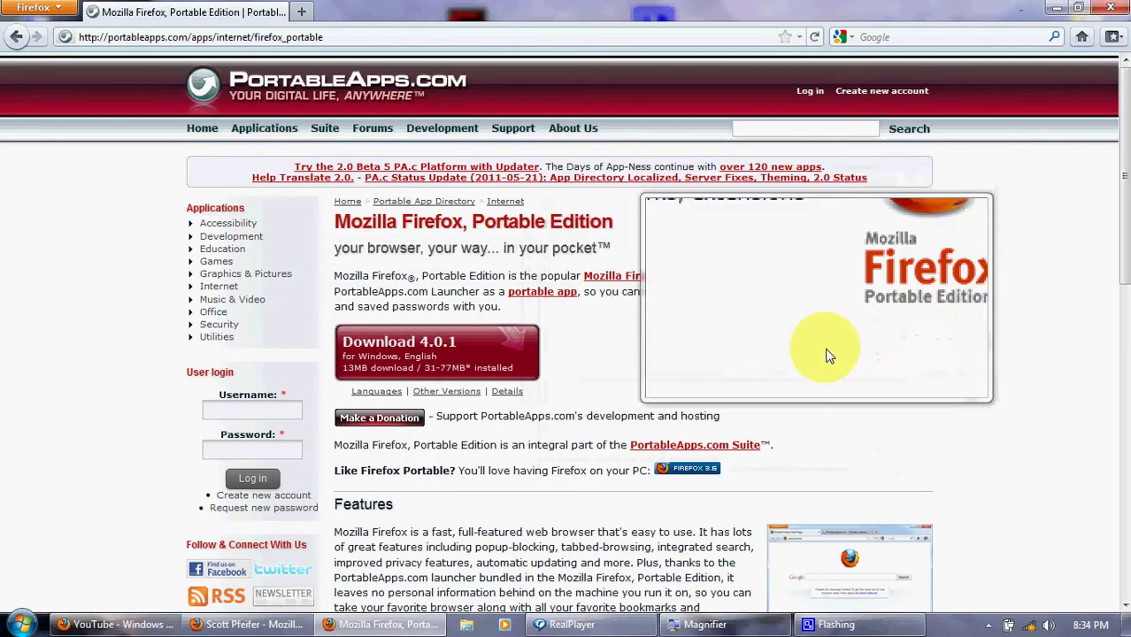
pyautogui.click(1056, 18)
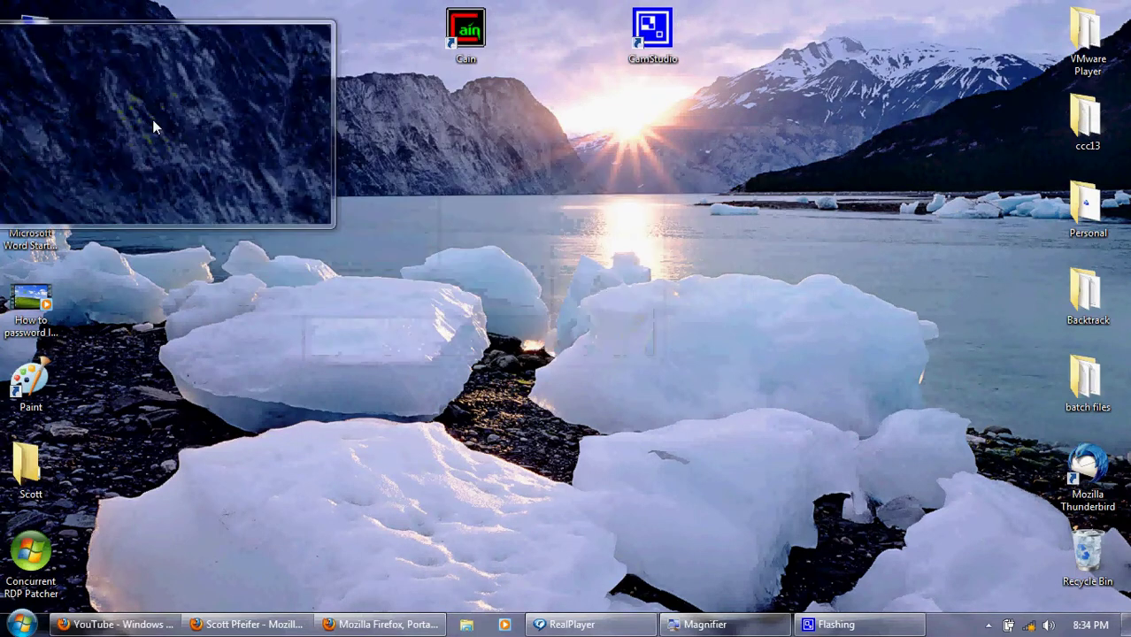
# Browse from Computer into USB drive D: and open its FirefoxPortable folder
pyautogui.doubleClick(31, 44)
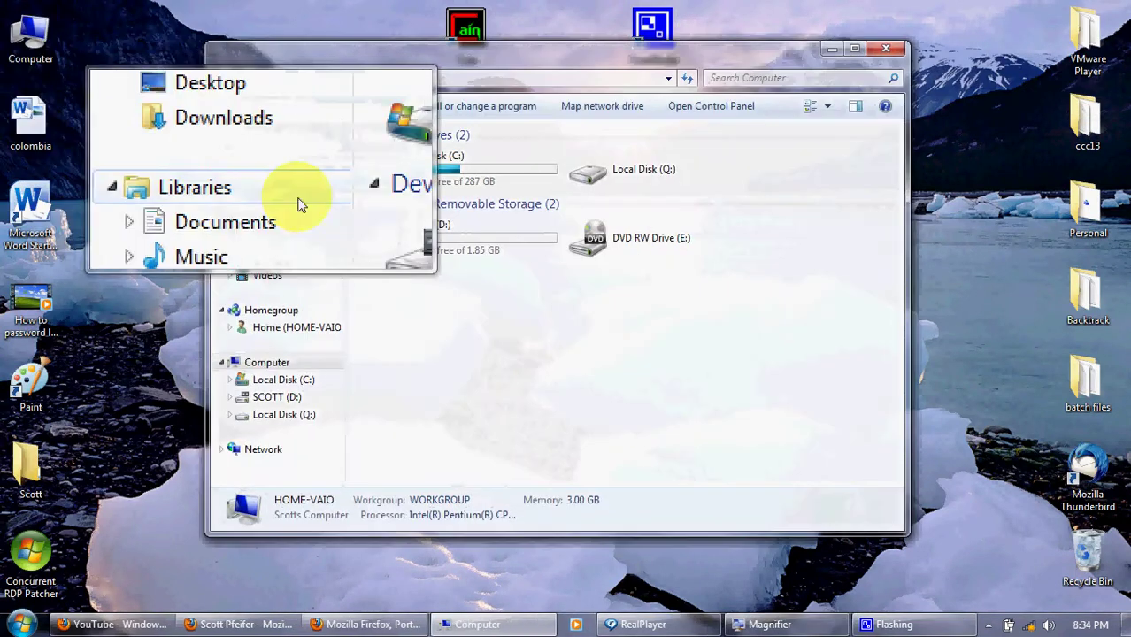
pyautogui.doubleClick(420, 243)
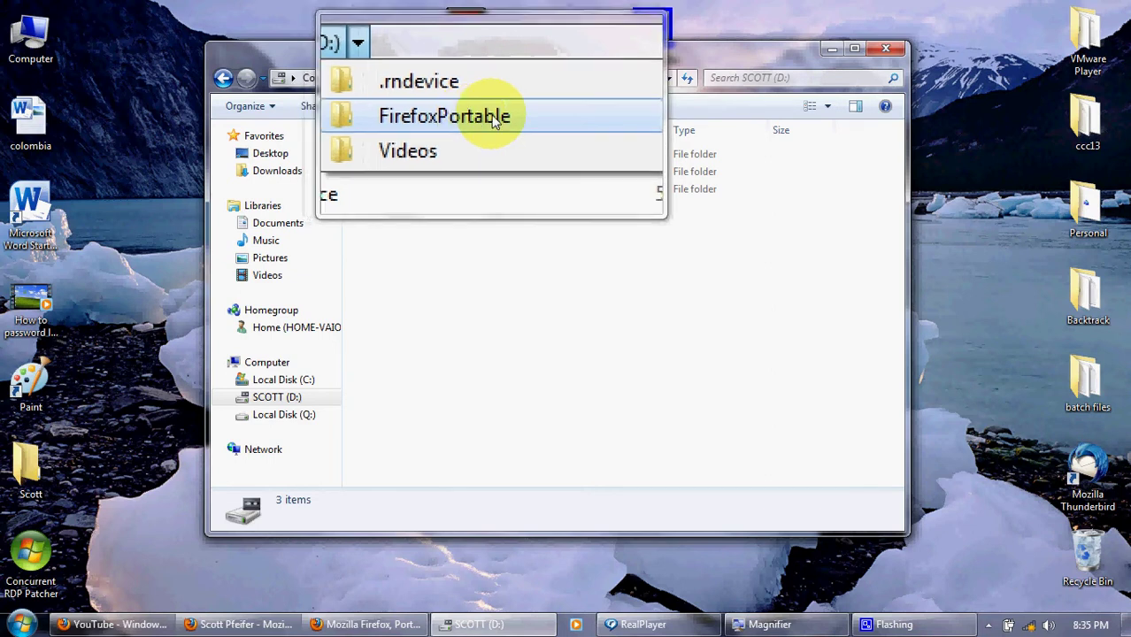
pyautogui.click(494, 121)
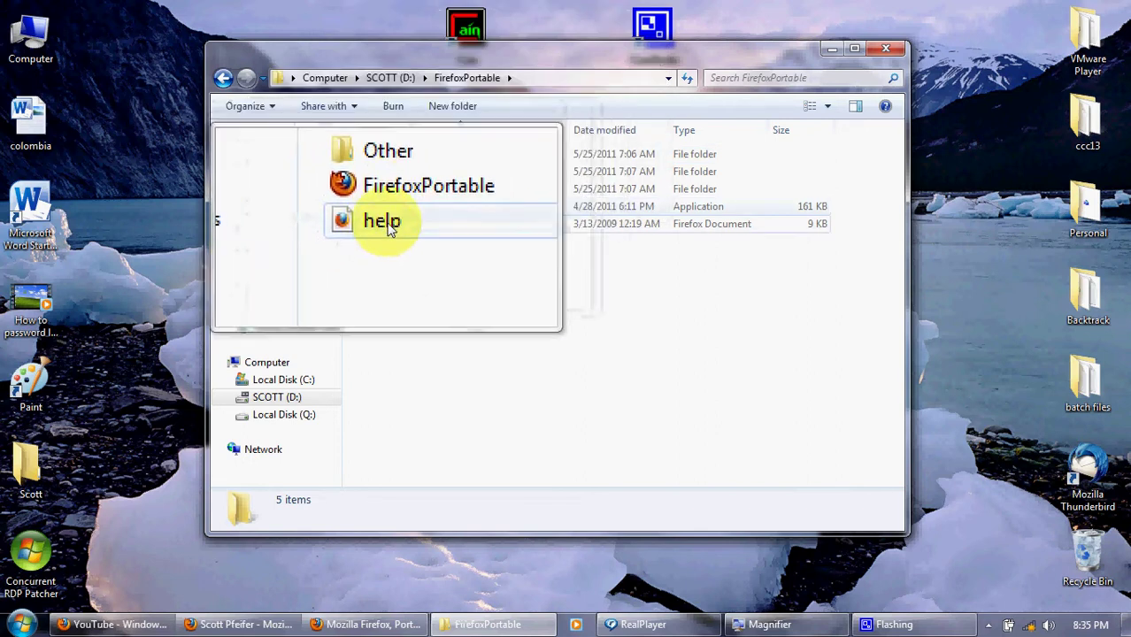
# Close all three running Firefox windows from their taskbar jump lists
pyautogui.rightClick(139, 626)
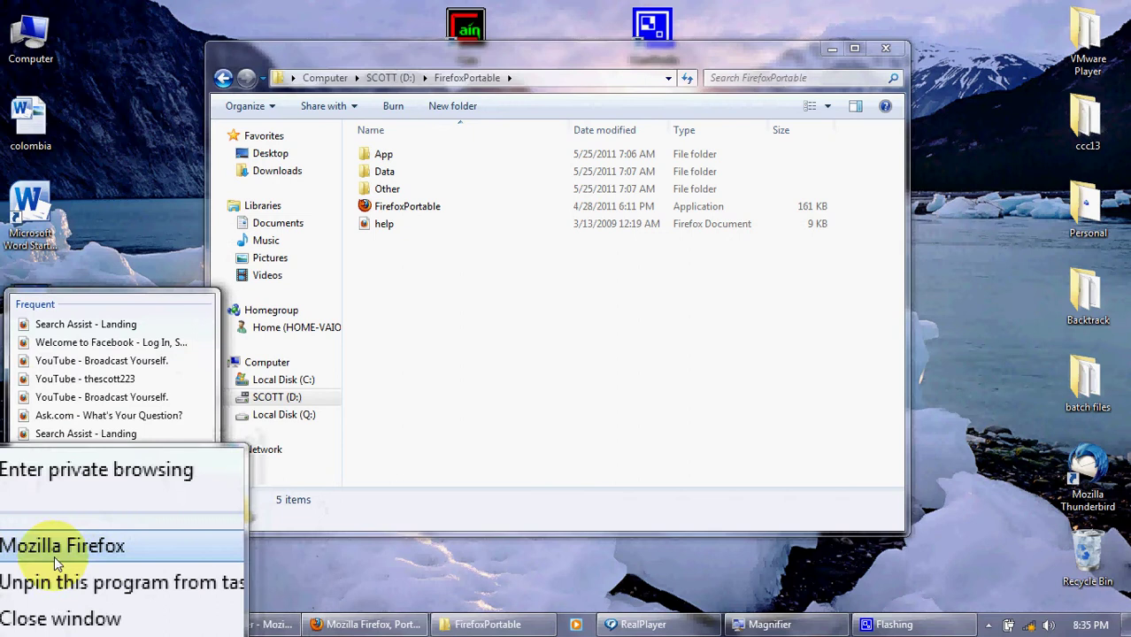
pyautogui.click(56, 586)
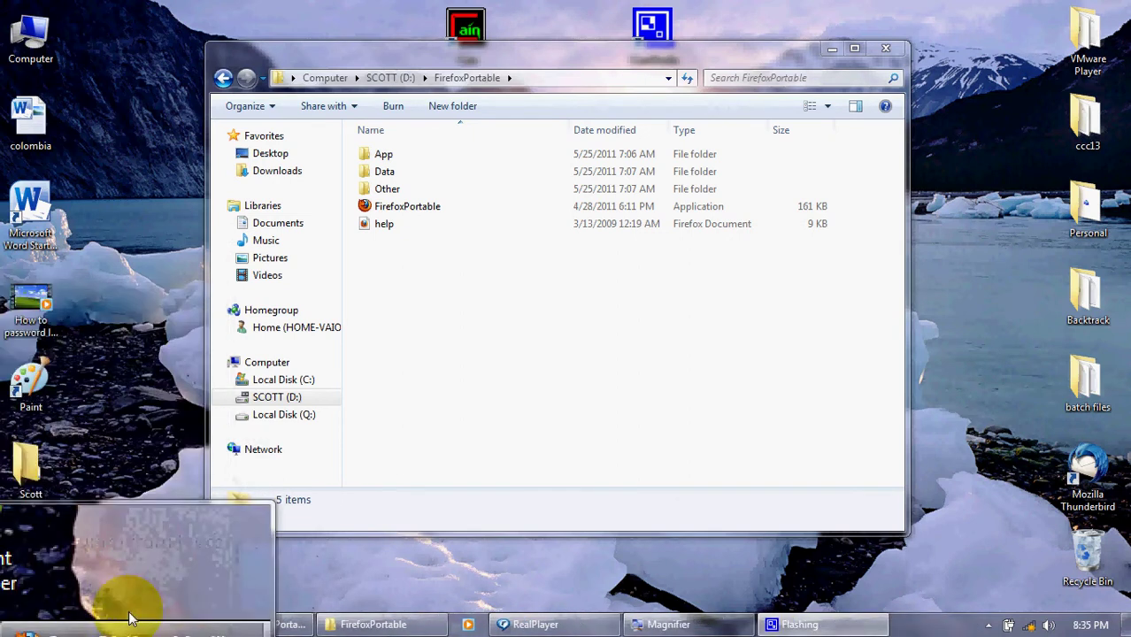
pyautogui.rightClick(124, 627)
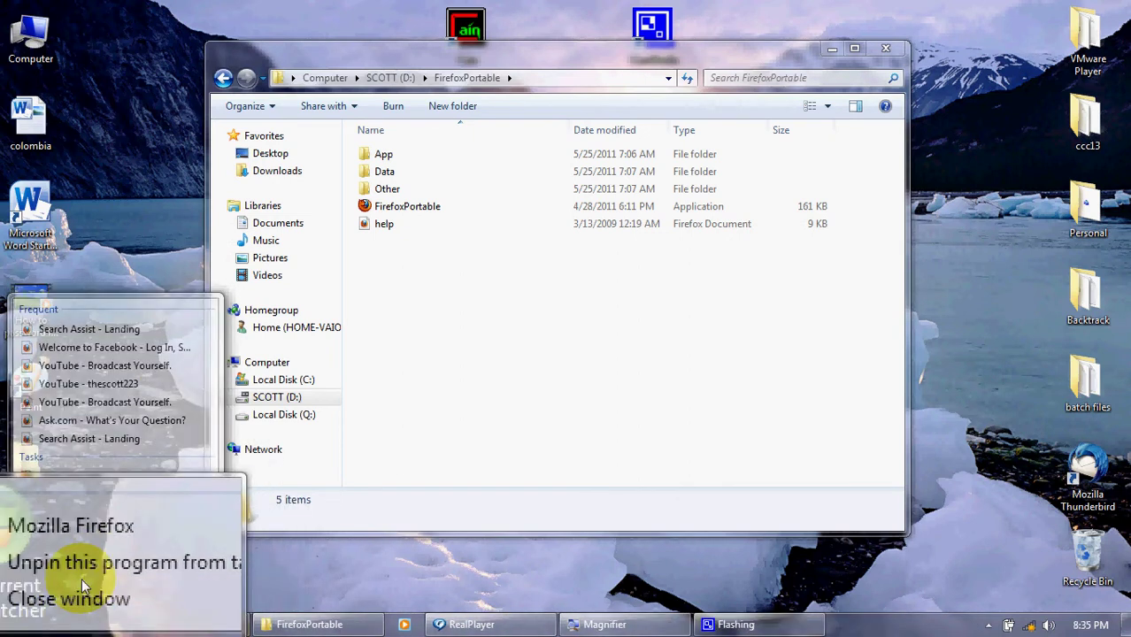
pyautogui.click(62, 586)
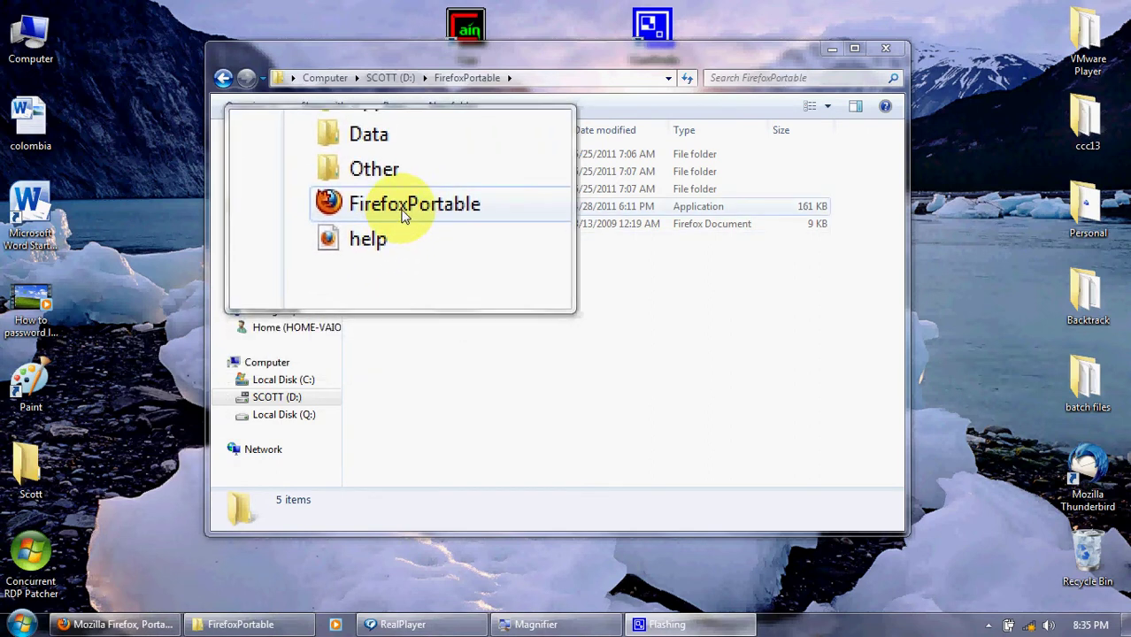
pyautogui.rightClick(124, 624)
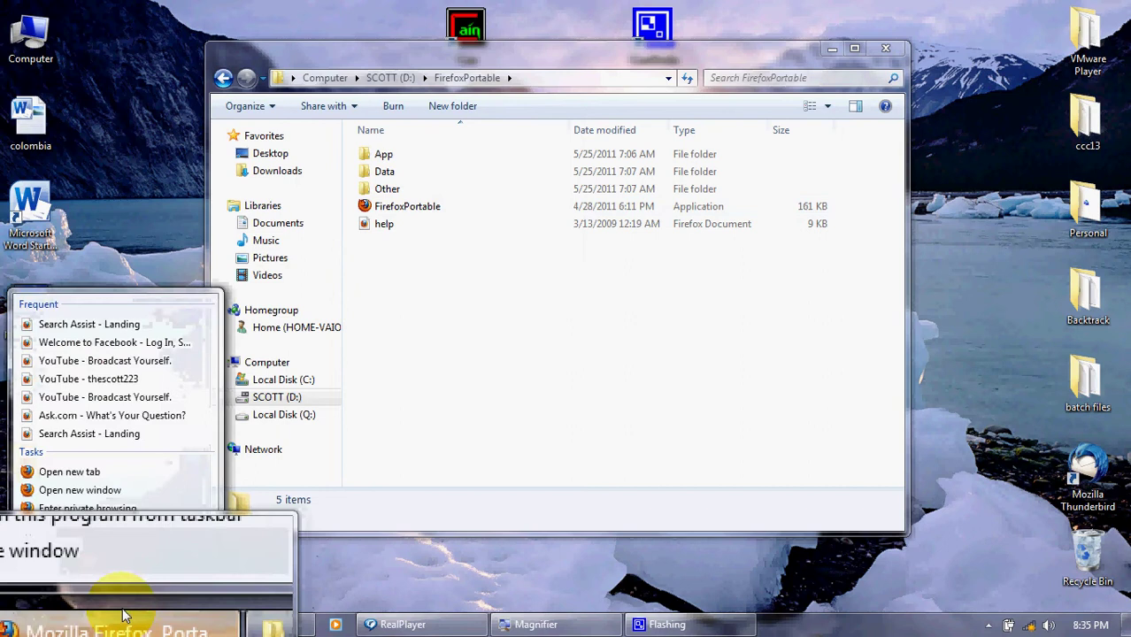
pyautogui.click(118, 582)
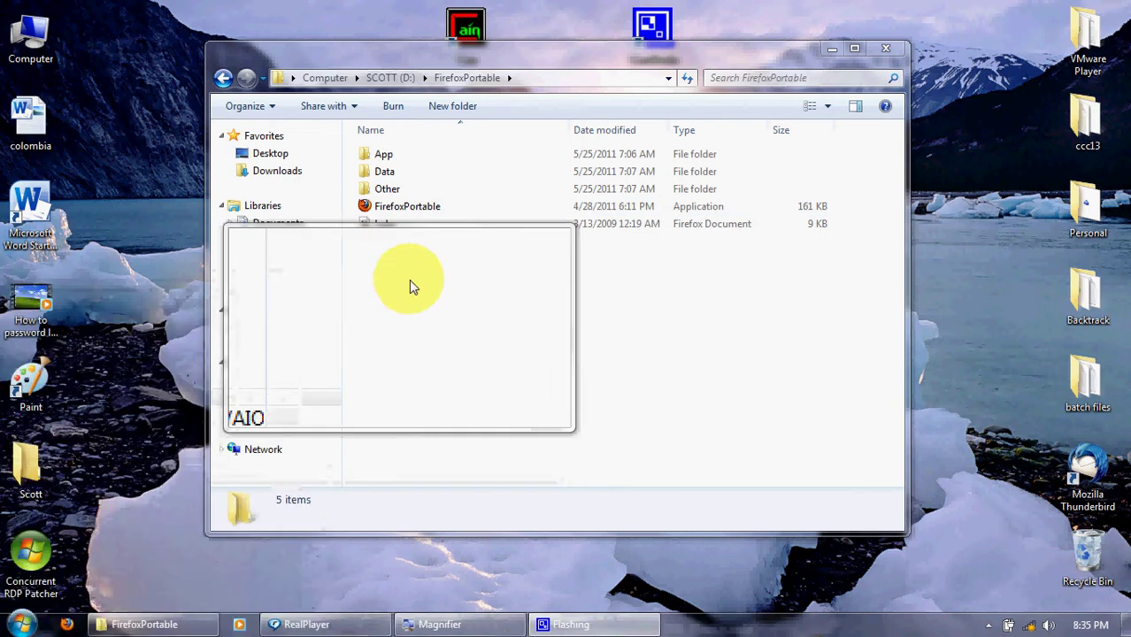
# Launch FirefoxPortable from the D: drive folder and maximize its window
pyautogui.doubleClick(421, 213)
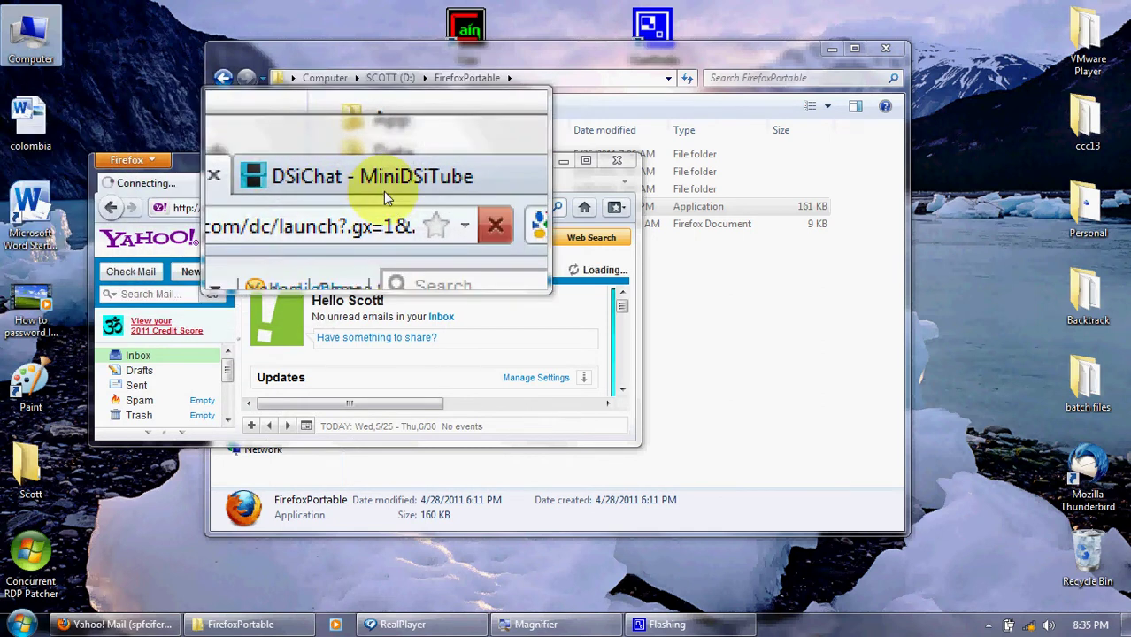
pyautogui.moveTo(434, 160); pyautogui.dragTo(548, 7)
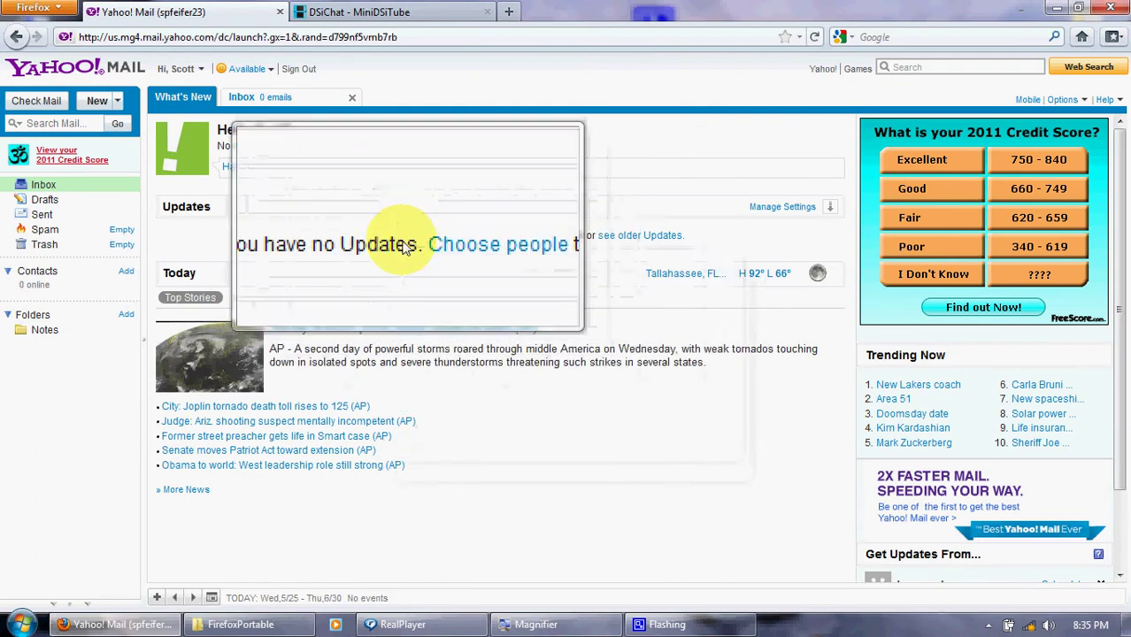
# Scroll through the DSiChat tab, then show the empty Inbox in the Yahoo Mail tab
pyautogui.click(345, 11)
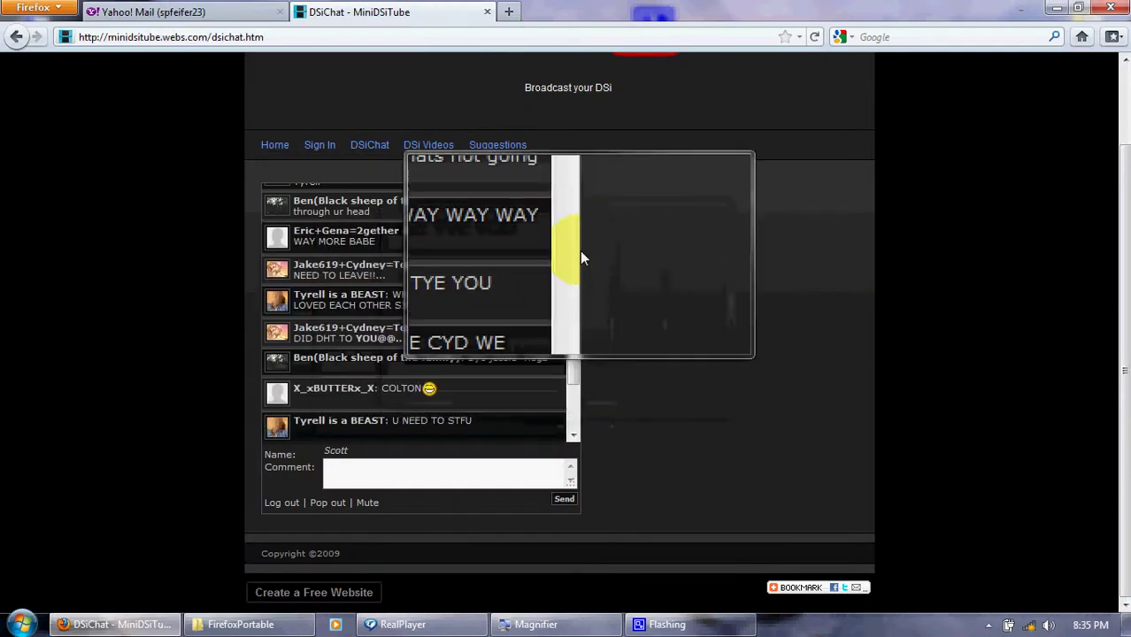
pyautogui.moveTo(579, 327); pyautogui.dragTo(573, 389)
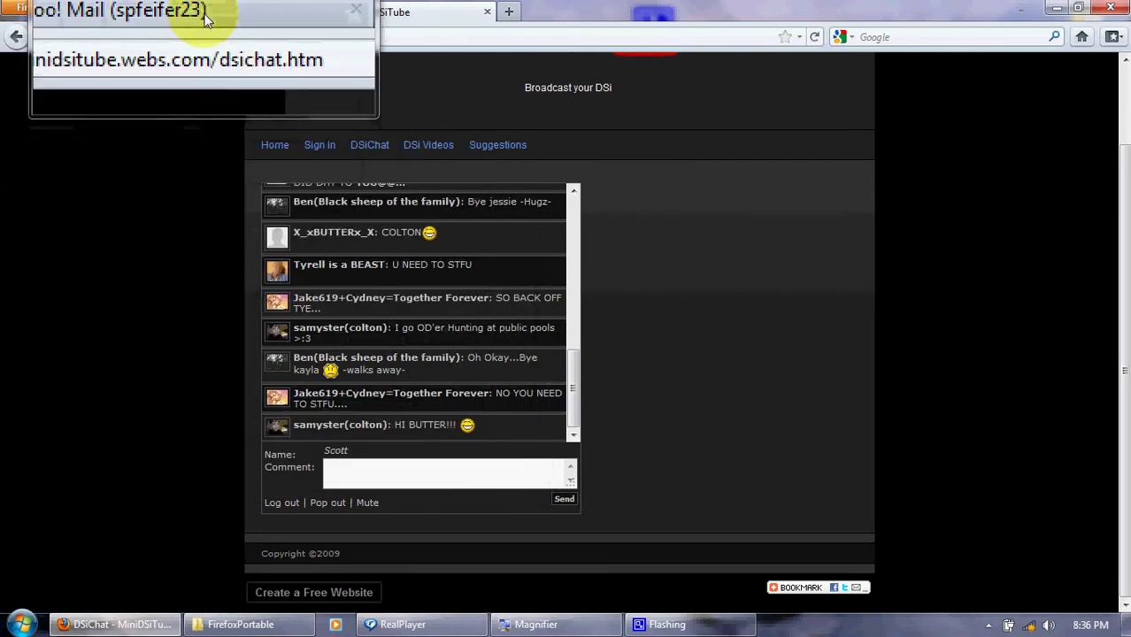
pyautogui.click(177, 11)
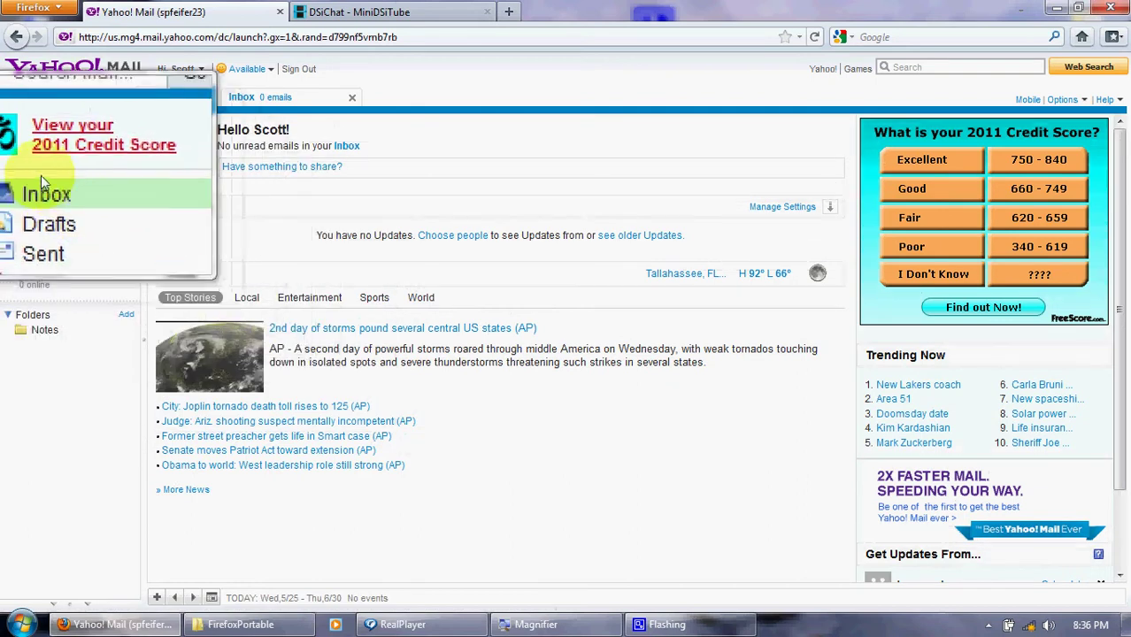
pyautogui.click(43, 184)
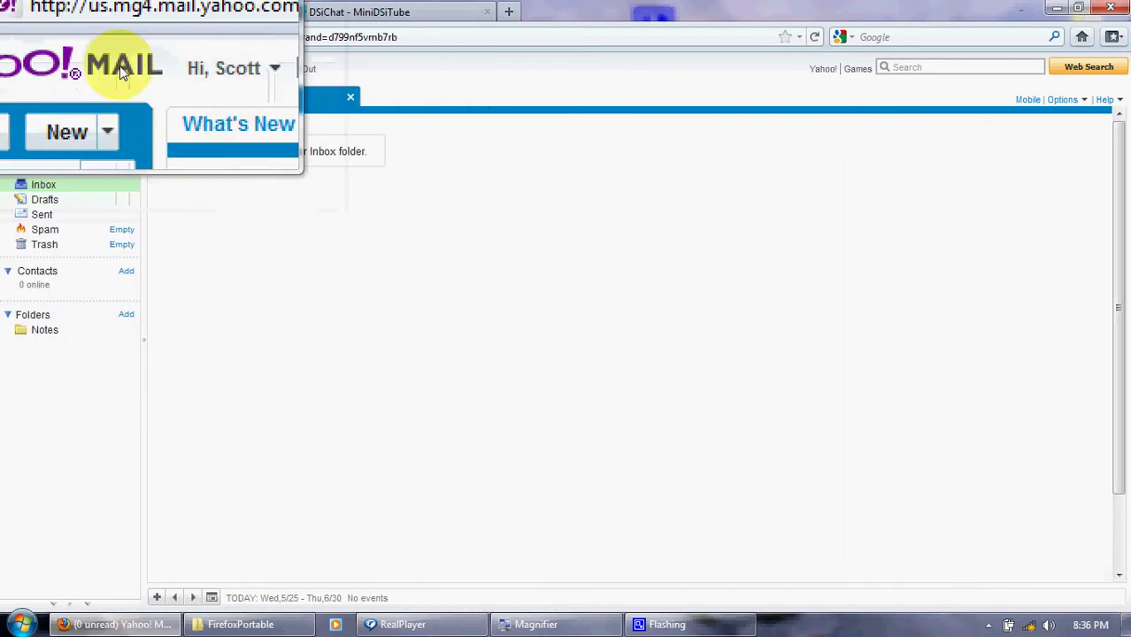
pyautogui.click(500, 14)
pyautogui.click(490, 14)
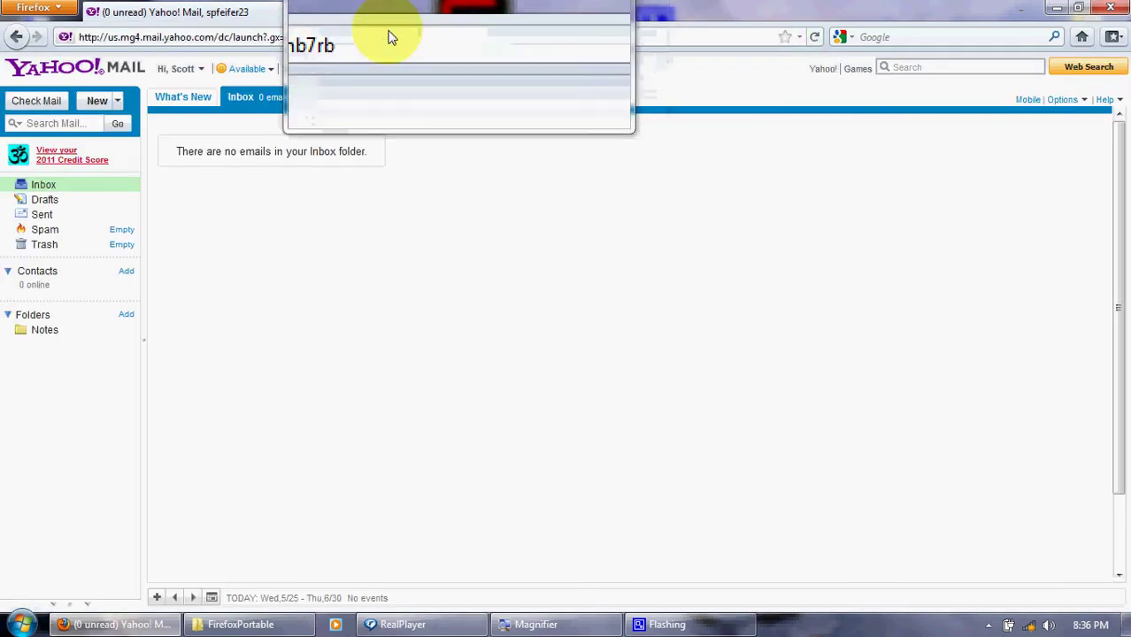
# Open a new tab and load google.com in it
pyautogui.click(299, 16)
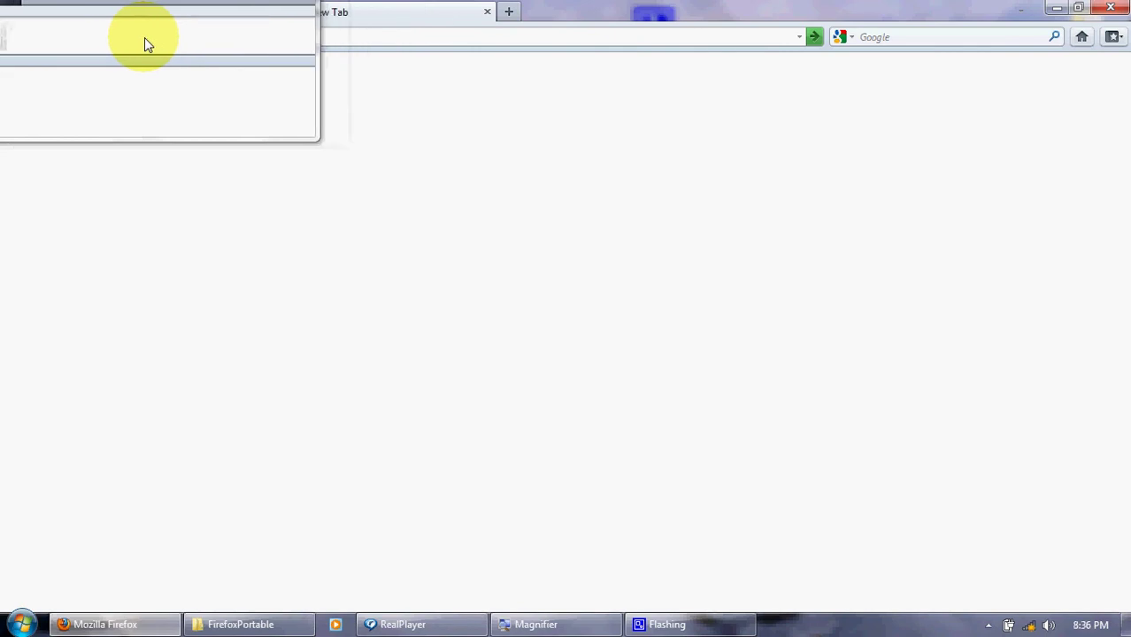
pyautogui.write('googl')
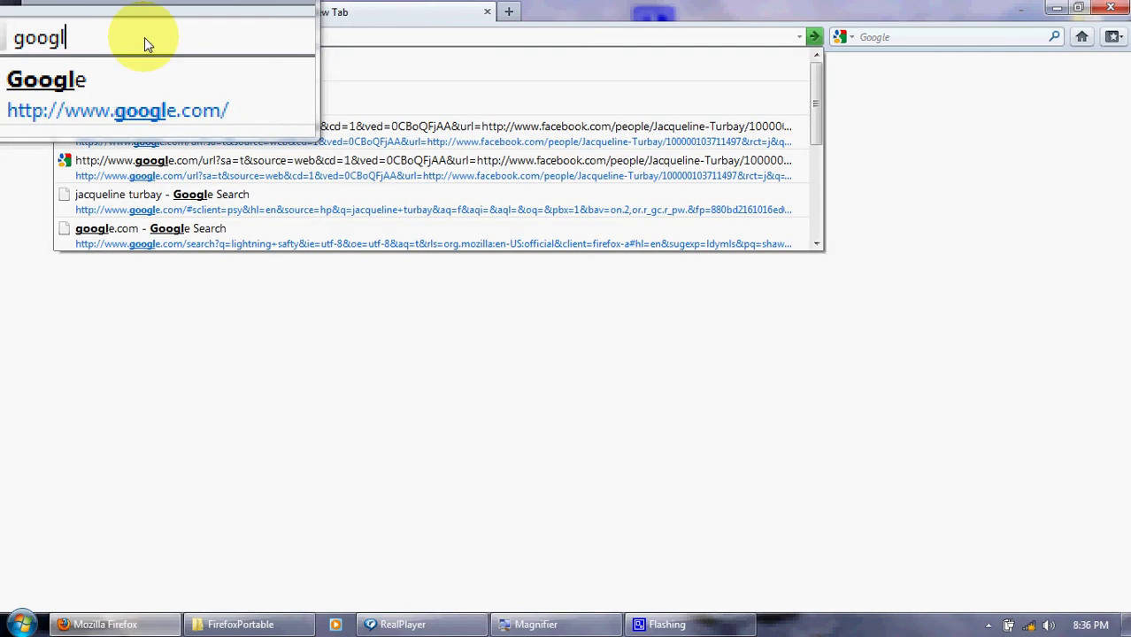
pyautogui.write('e.com')
pyautogui.press('Return')
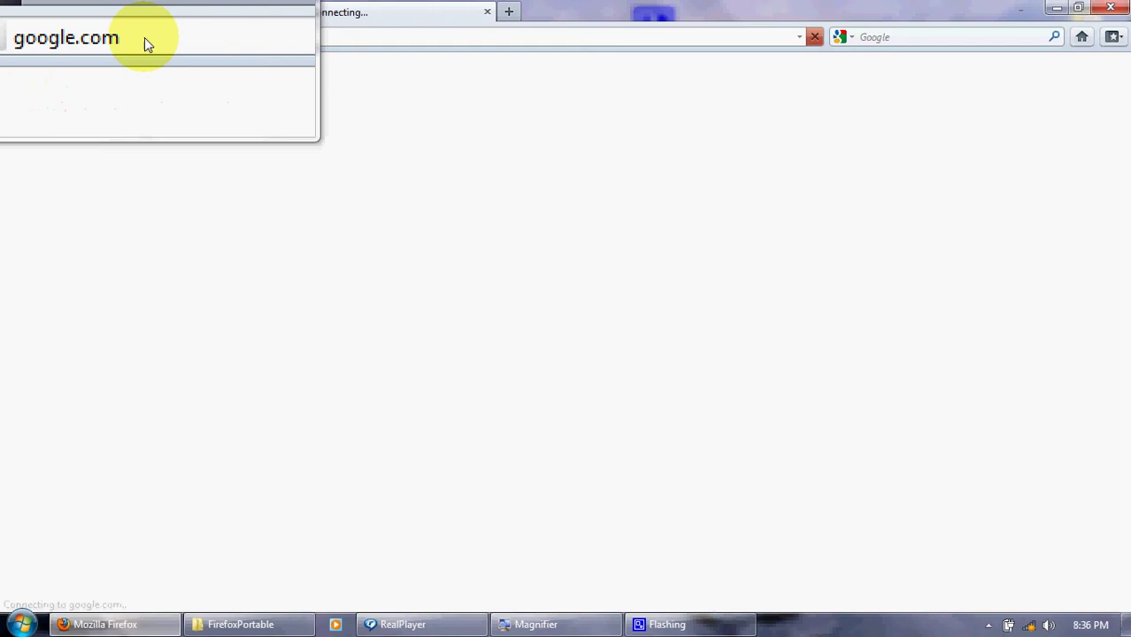